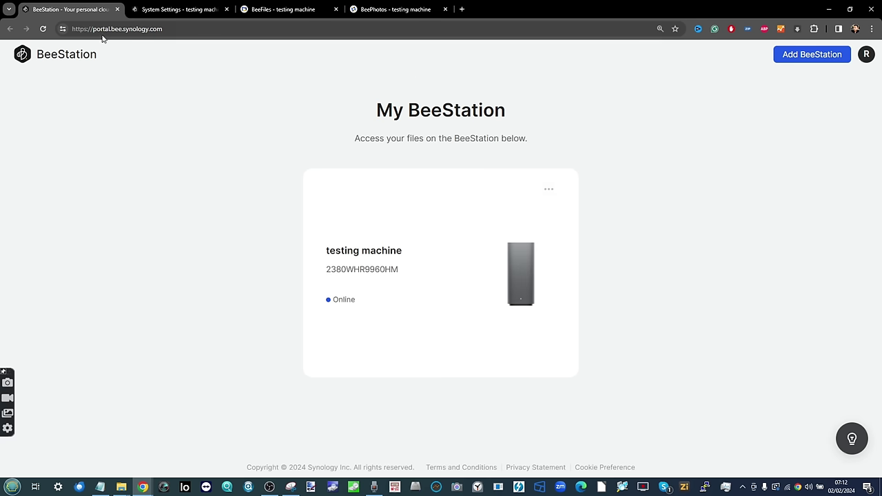
Open the avatar account menu and close it again.
mouse_move(355, 336)
click(866, 55)
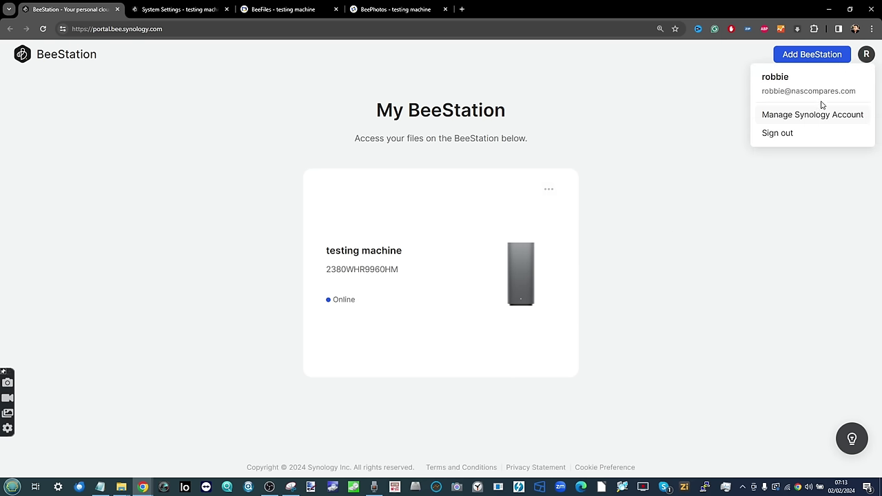
click(739, 172)
Open the testing machine's device options and go to its System Settings.
mouse_move(323, 273)
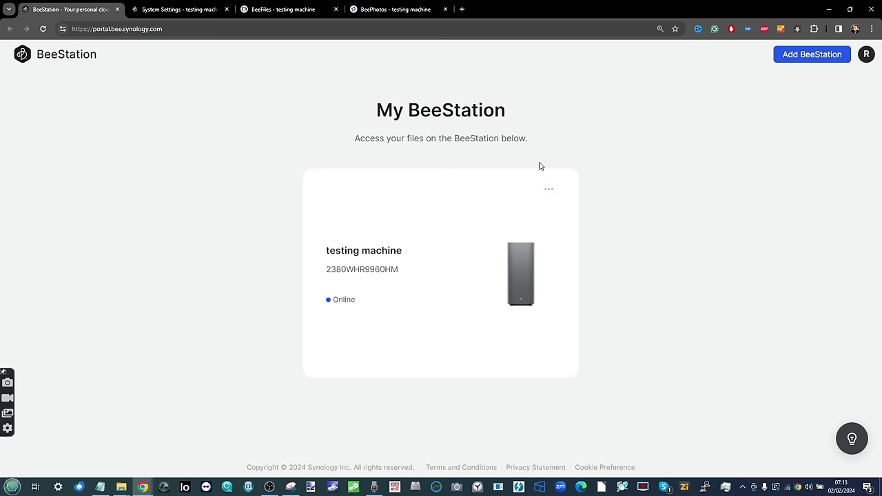
click(548, 190)
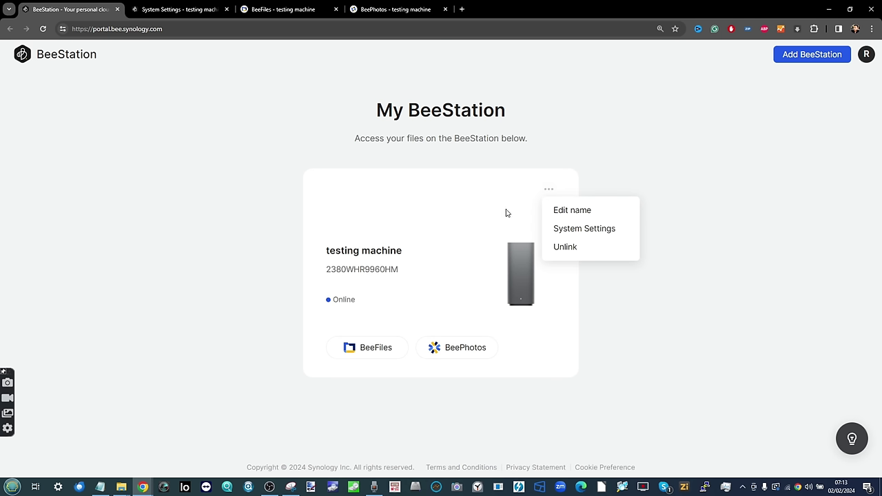
click(211, 15)
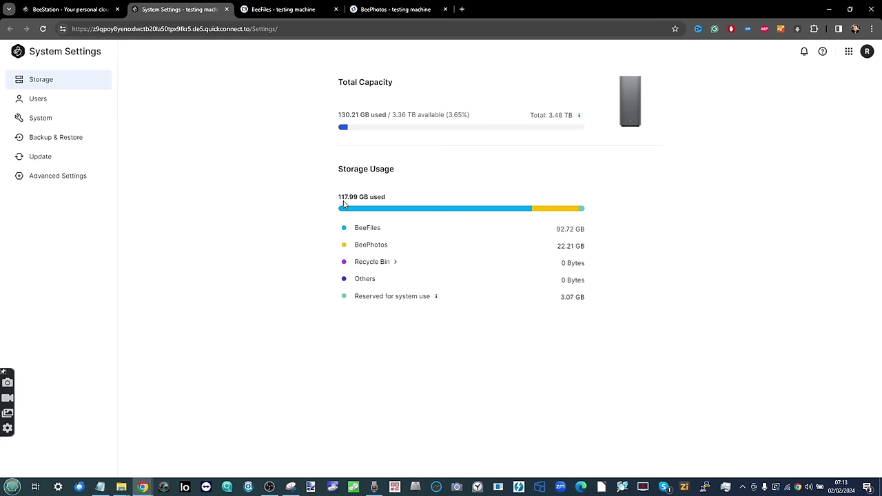
Zoom in on the Storage page showing 130.21 GB used of 3.36 TB, and minimize Synology Assistant.
key(ctrl+plus)
key(ctrl+plus)
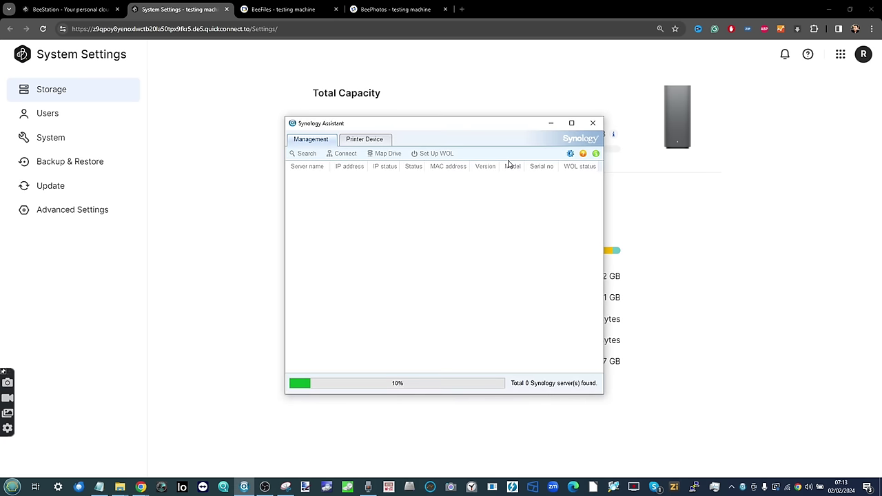
click(551, 123)
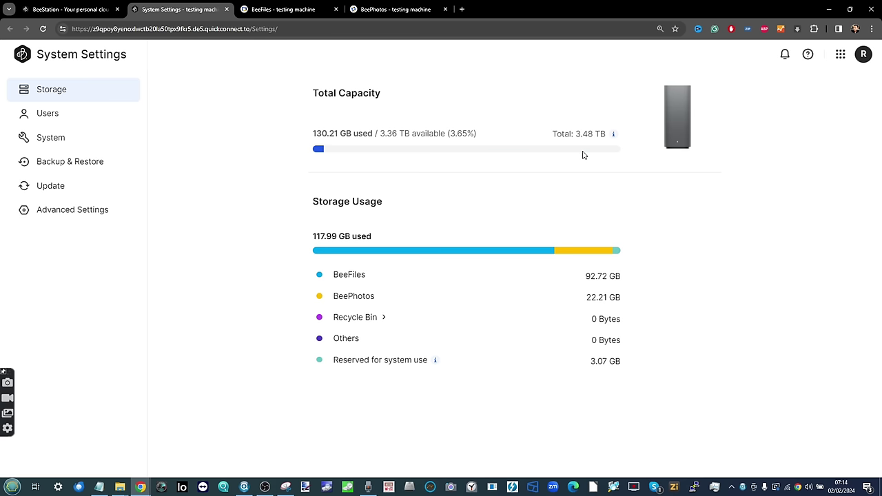
click(62, 113)
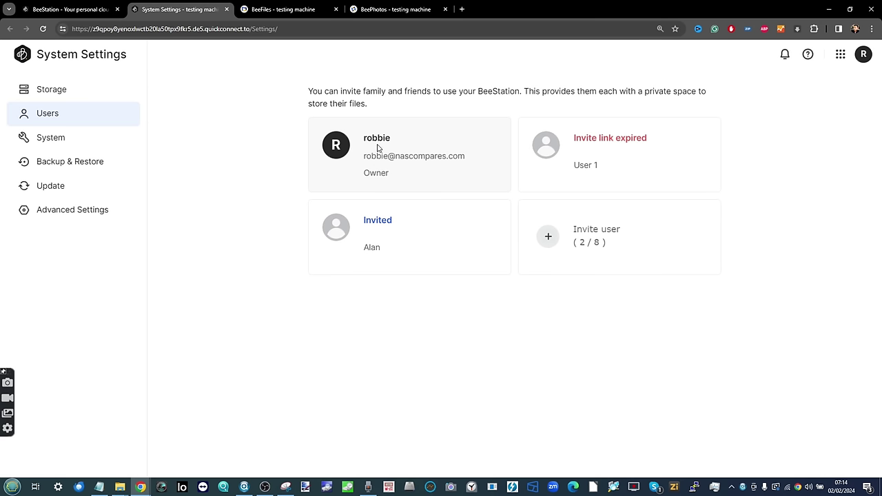
Start a new user invitation from the Users page, then cancel it.
scroll(416, 153, up, 5)
scroll(415, 154, down, 5)
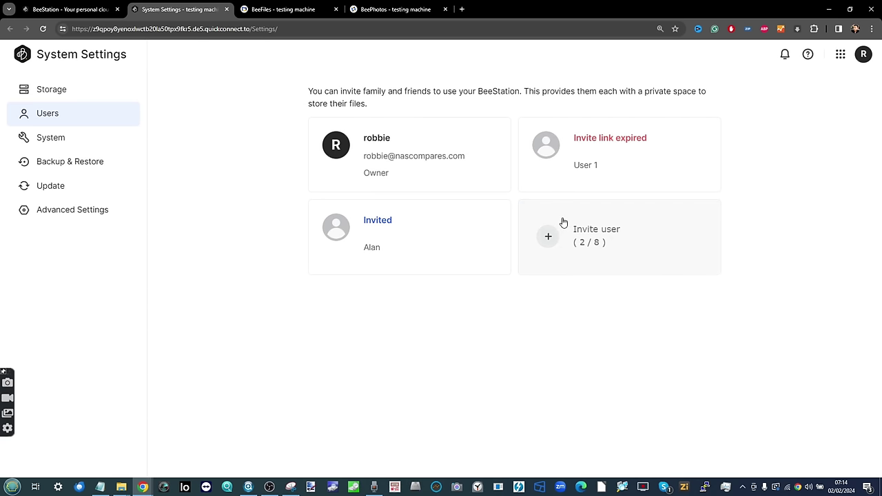
click(549, 240)
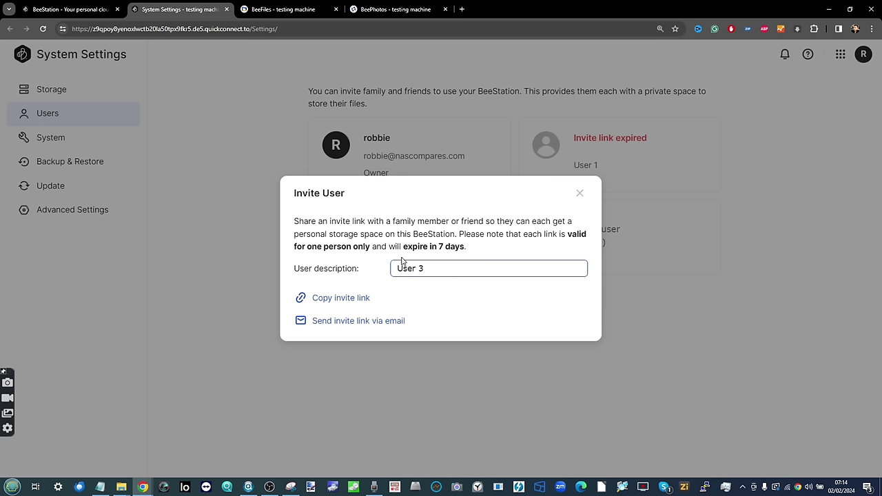
click(582, 207)
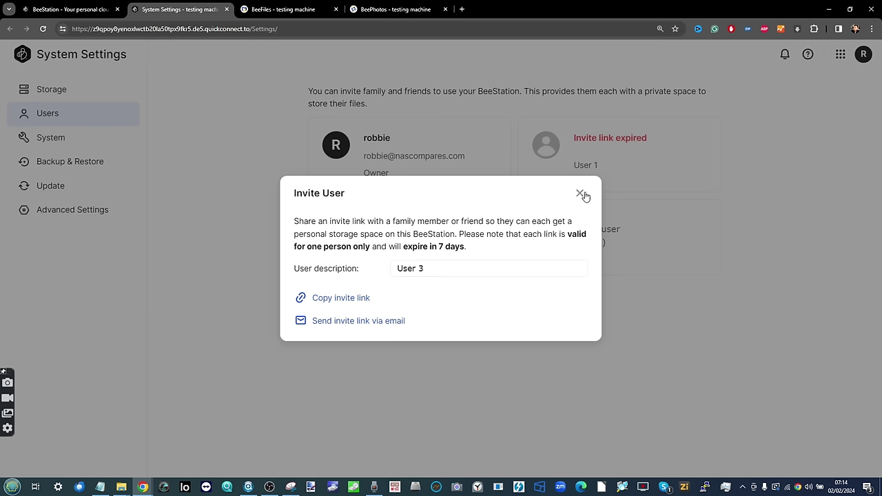
click(580, 193)
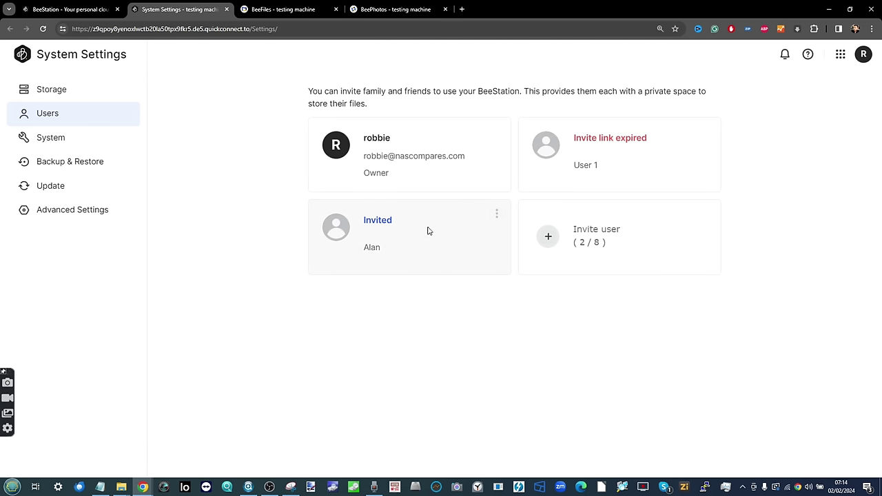
Open and dismiss the pending invite's options menu.
click(498, 214)
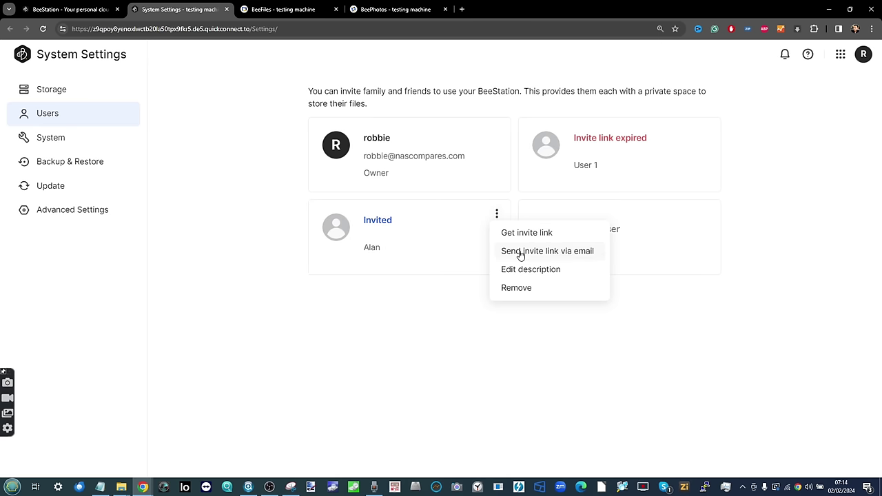
click(406, 312)
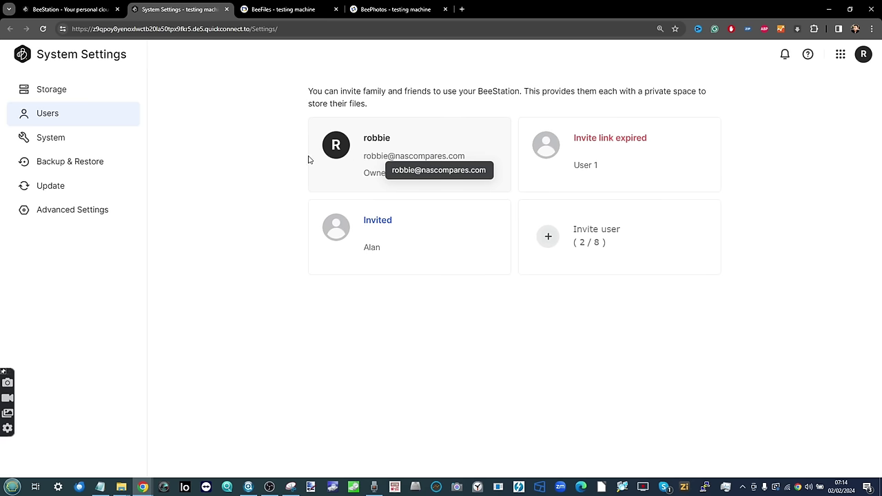
click(86, 138)
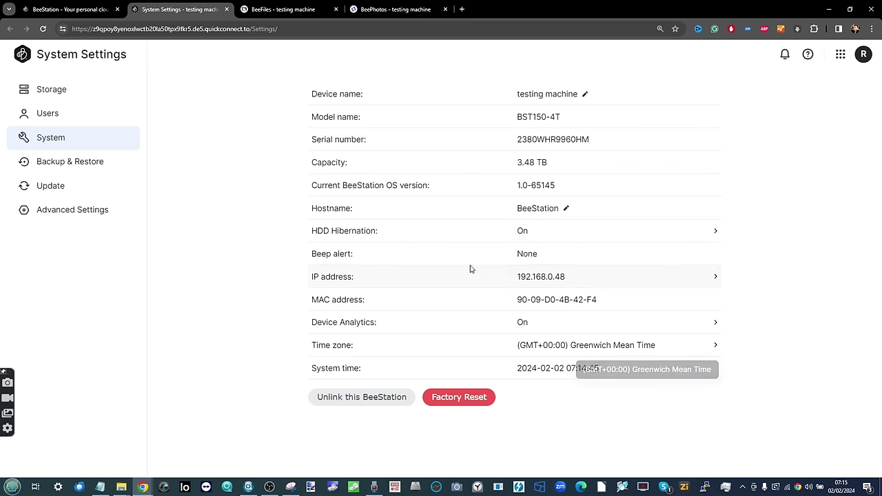
Open Backup & Restore to view the last successful backup and daily 14:00 schedule.
click(84, 161)
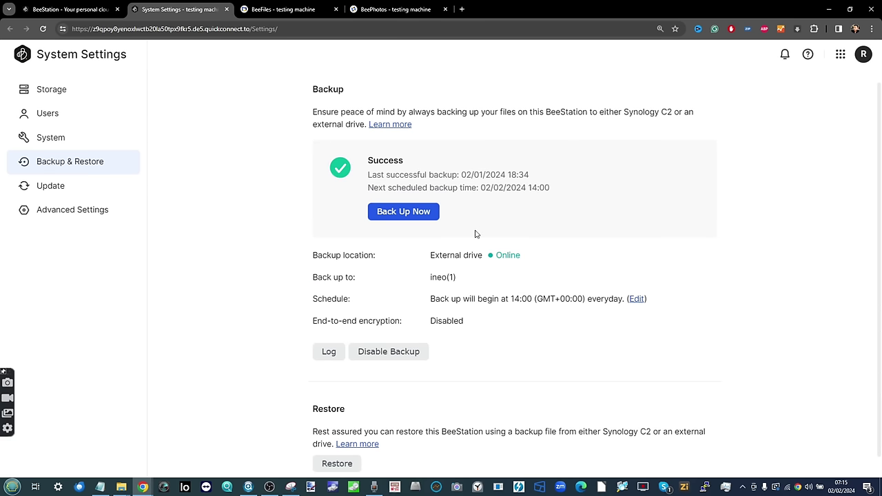
scroll(459, 217, down, 1)
scroll(459, 217, up, 1)
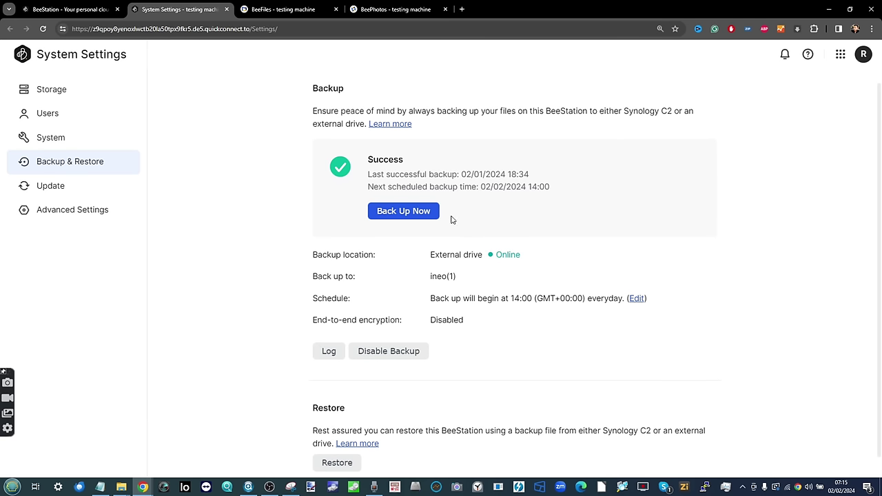
scroll(580, 162, up, 4)
scroll(579, 161, down, 3)
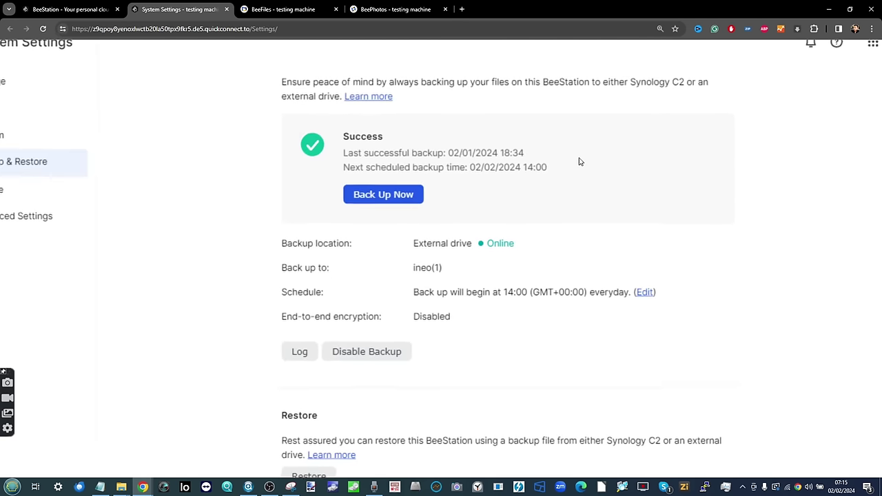
scroll(522, 175, up, 1)
scroll(522, 175, down, 1)
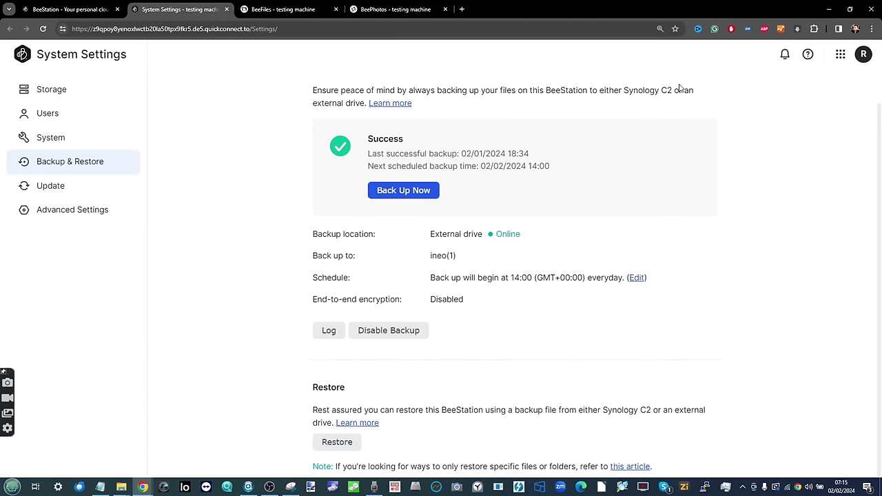
scroll(650, 131, up, 5)
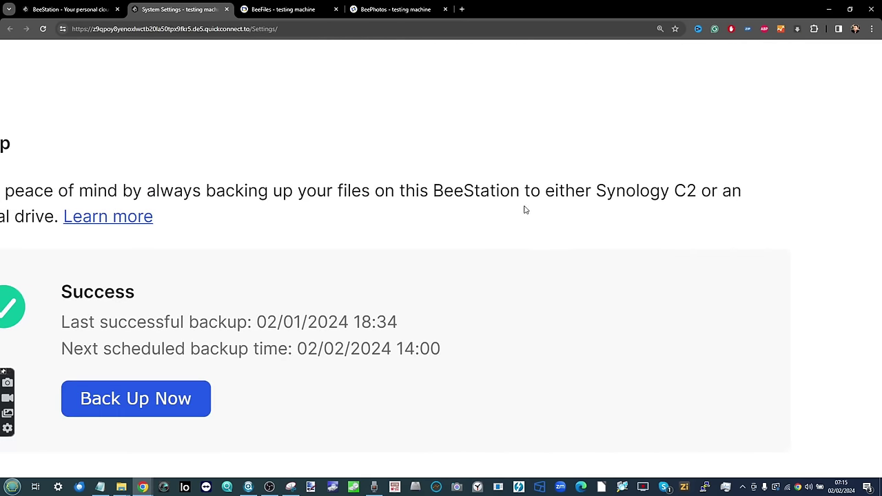
scroll(512, 211, down, 5)
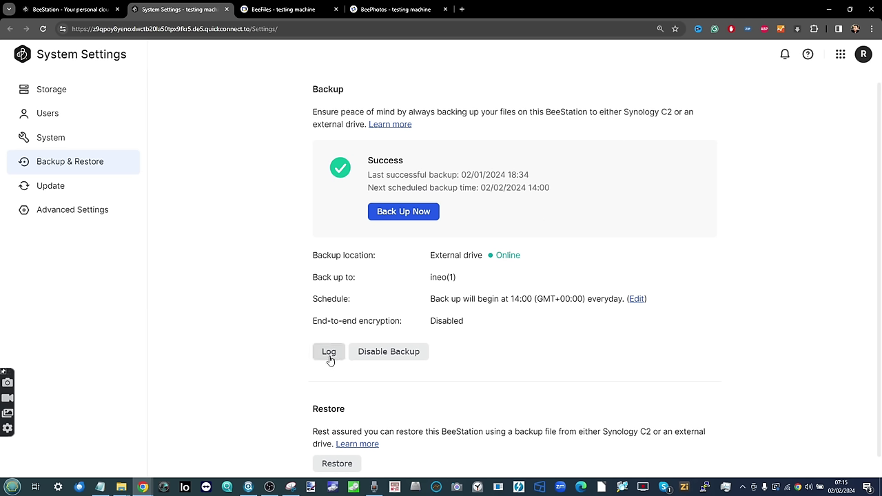
click(642, 299)
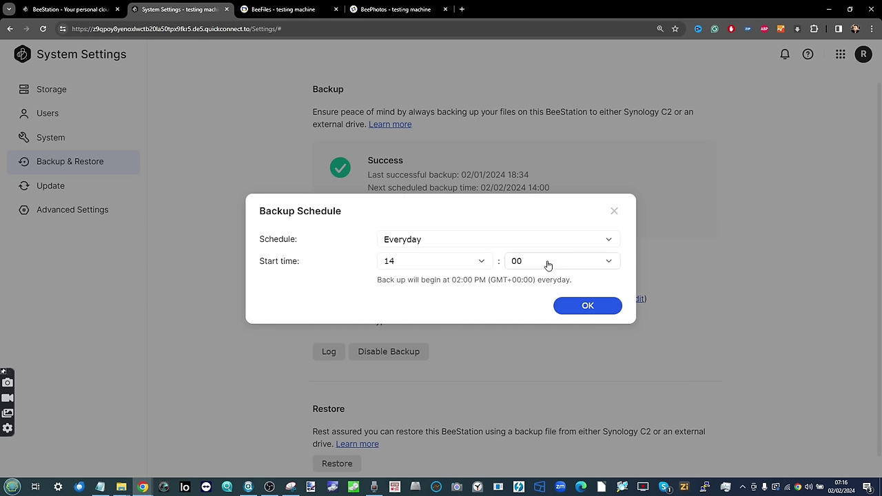
click(615, 213)
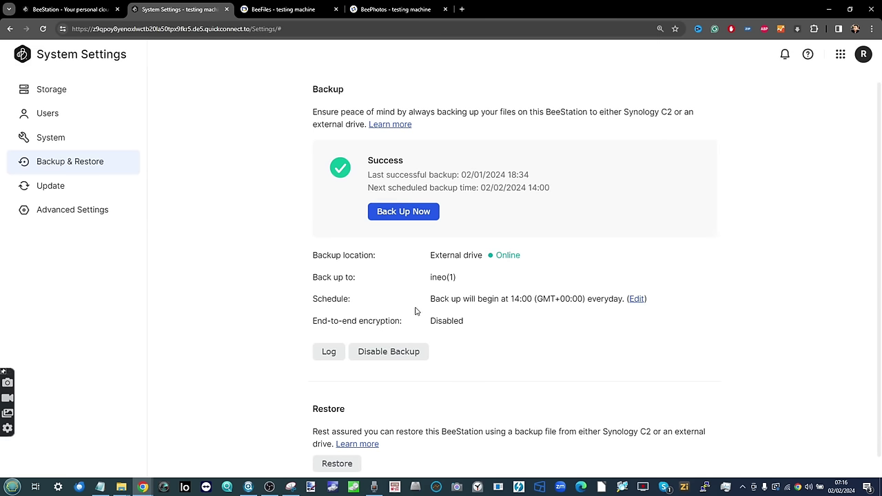
scroll(416, 311, down, 1)
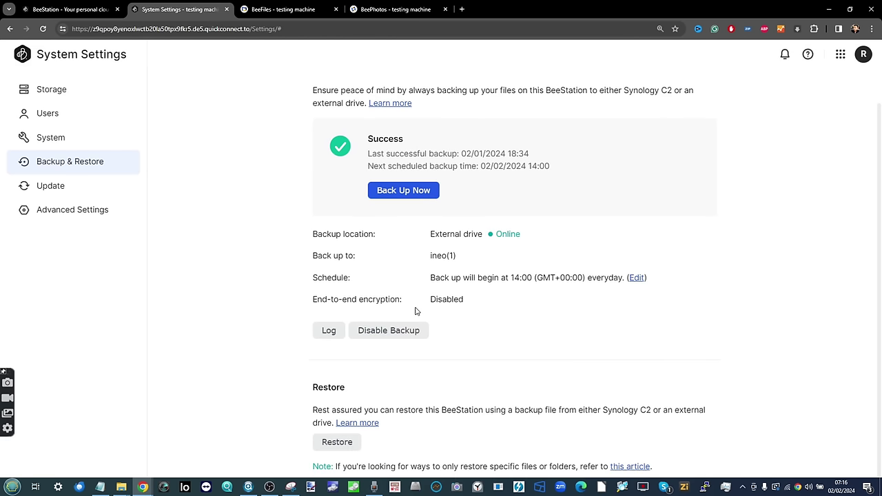
click(330, 441)
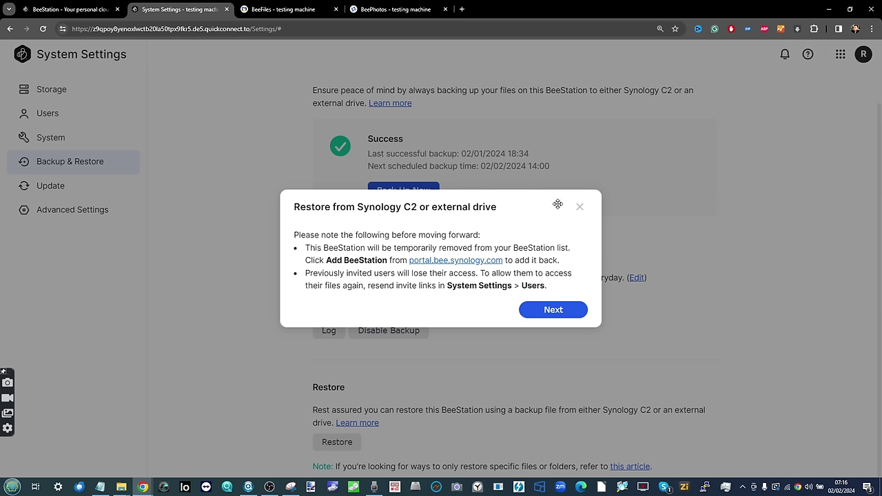
click(580, 206)
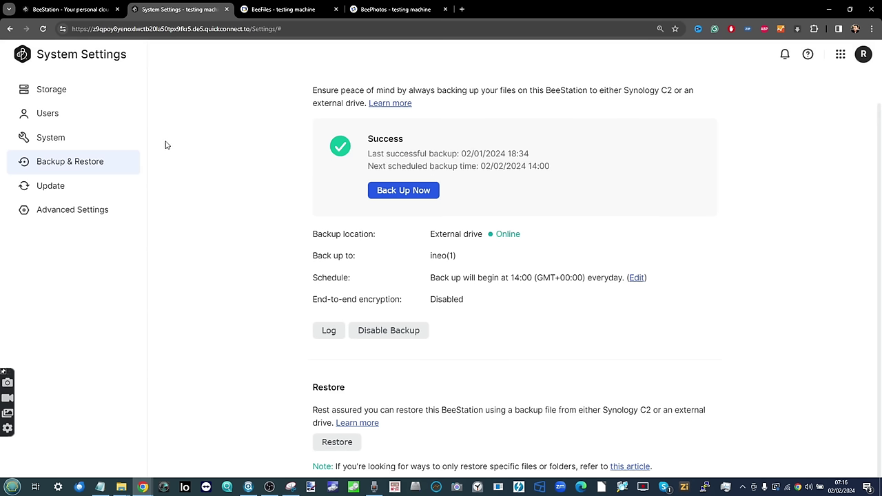
click(50, 184)
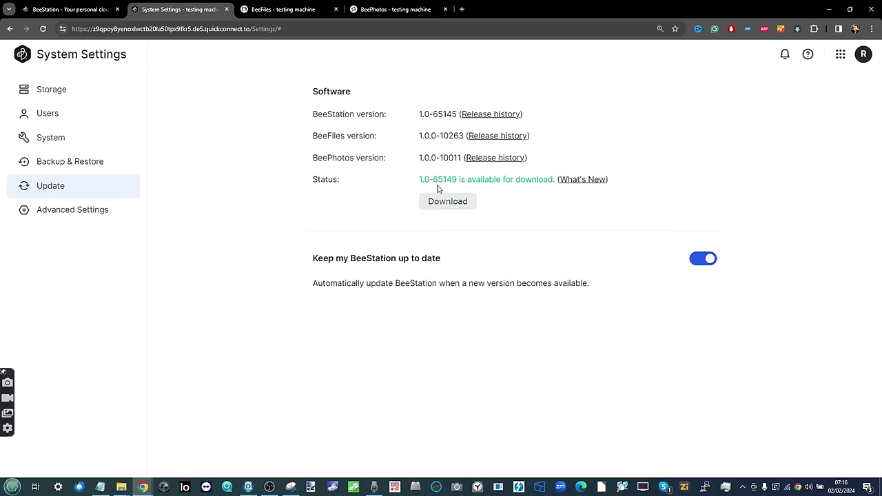
Open the What's New notes for version 1.0-65149 and view the Download Center tab.
click(587, 183)
click(180, 9)
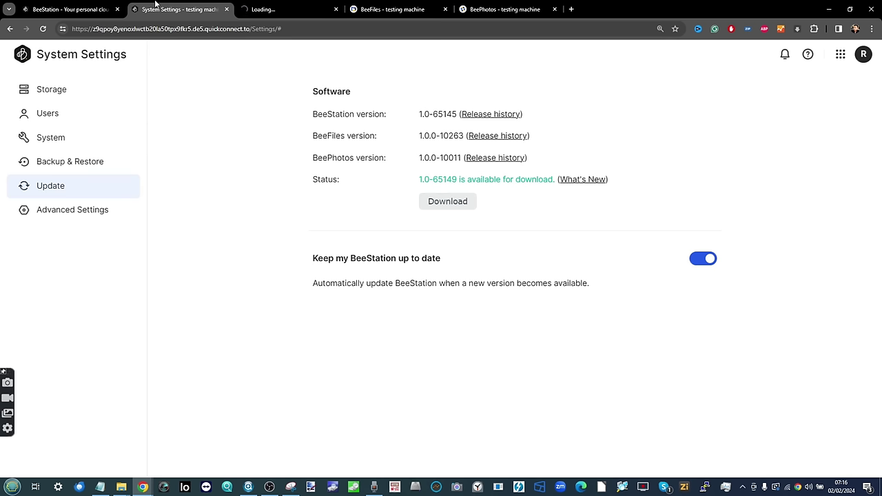
click(308, 10)
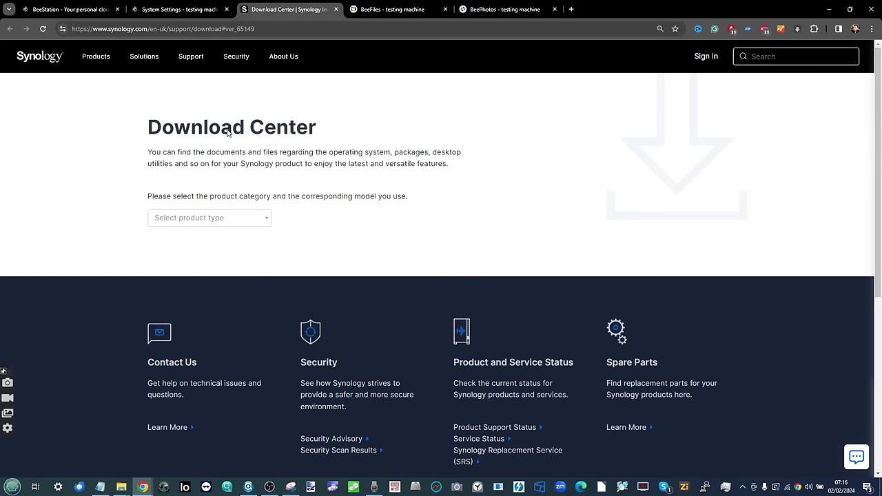
click(179, 9)
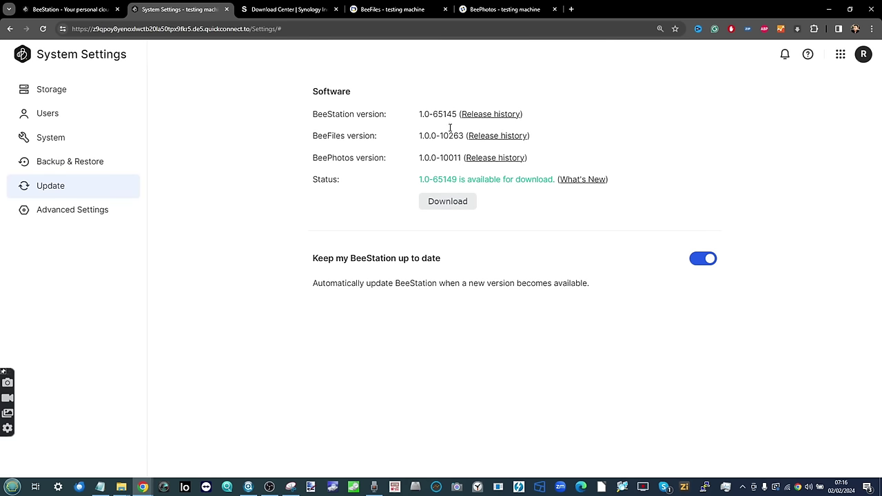
Highlight the current BeeStation version number, then open Advanced Settings.
drag(454, 115, 419, 116)
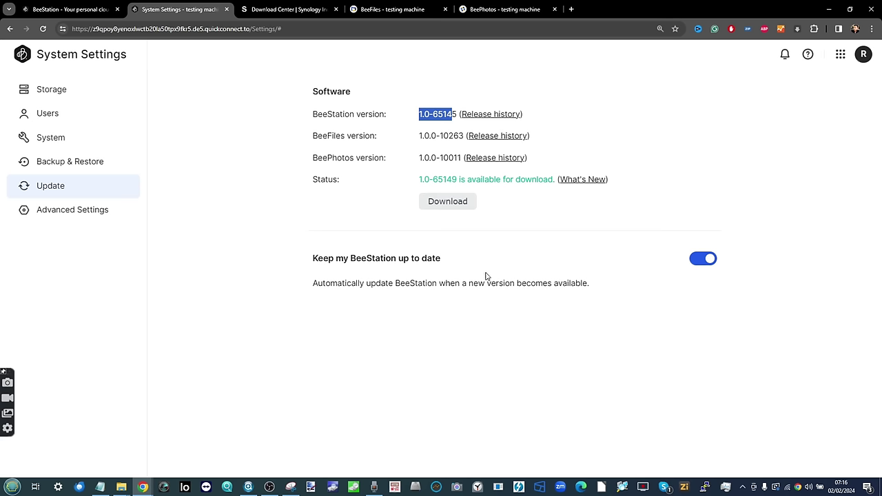
click(696, 274)
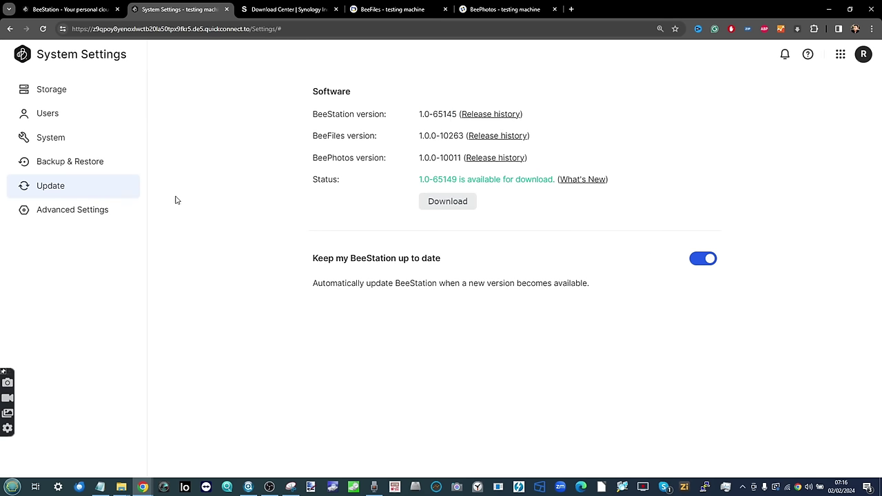
click(87, 209)
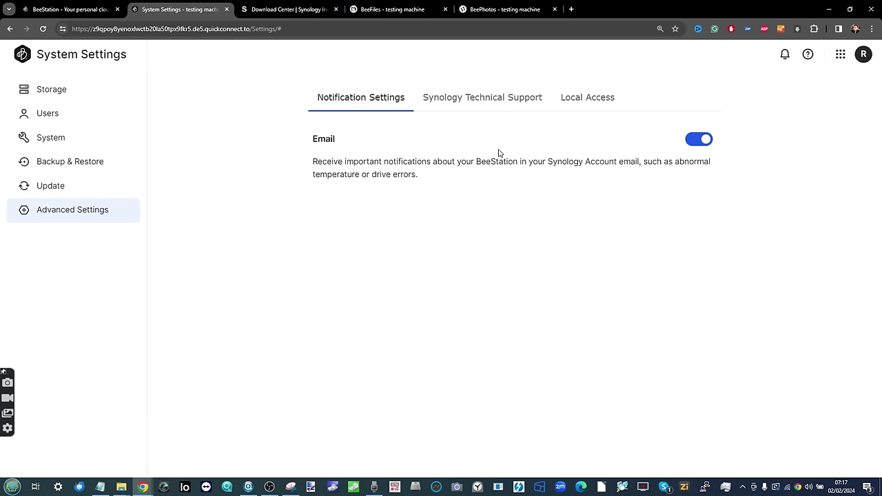
Open and close the account menu, then show the Synology Technical Support tab.
click(863, 55)
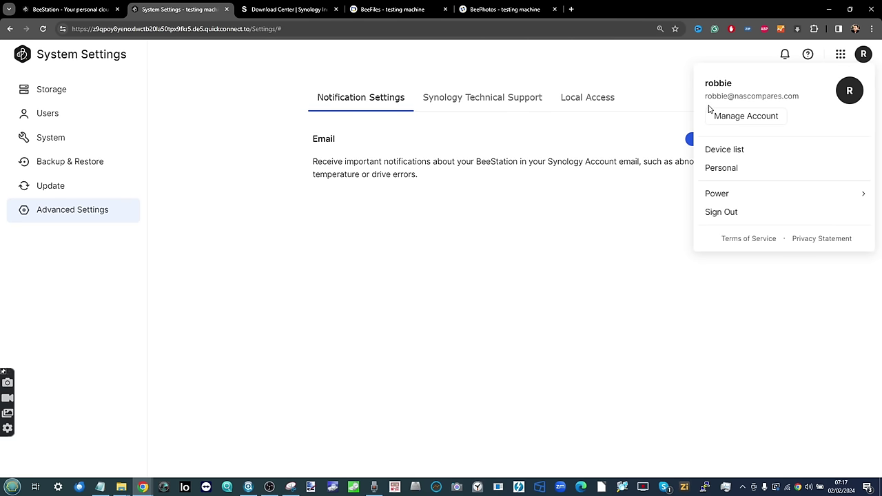
click(532, 178)
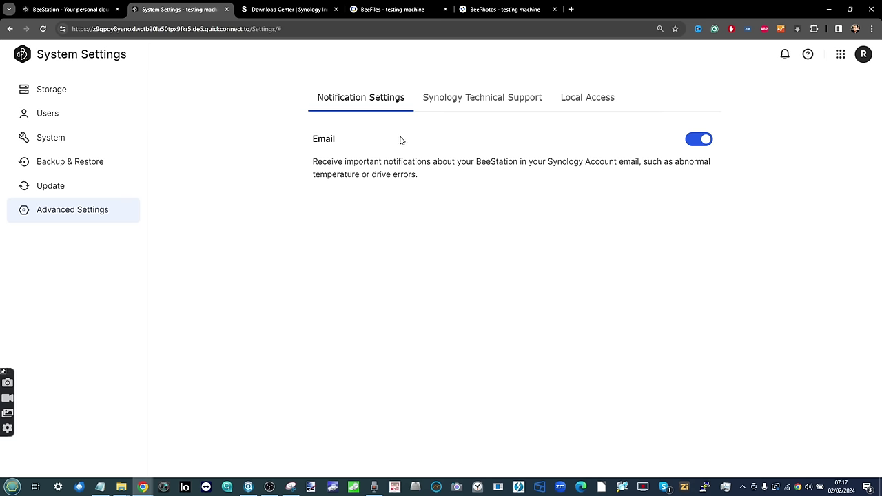
click(450, 101)
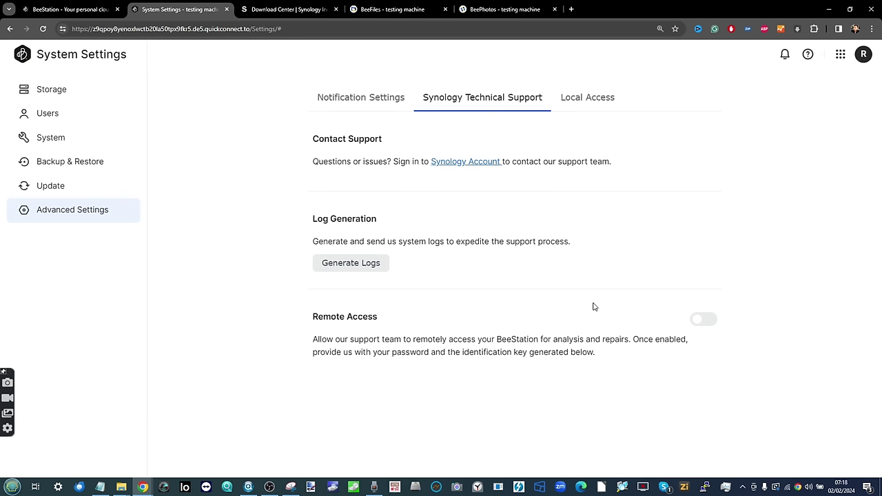
Show the Local Access tab with Local Account and SMB Service off, zoomed in for reading.
click(584, 102)
scroll(473, 218, up, 3)
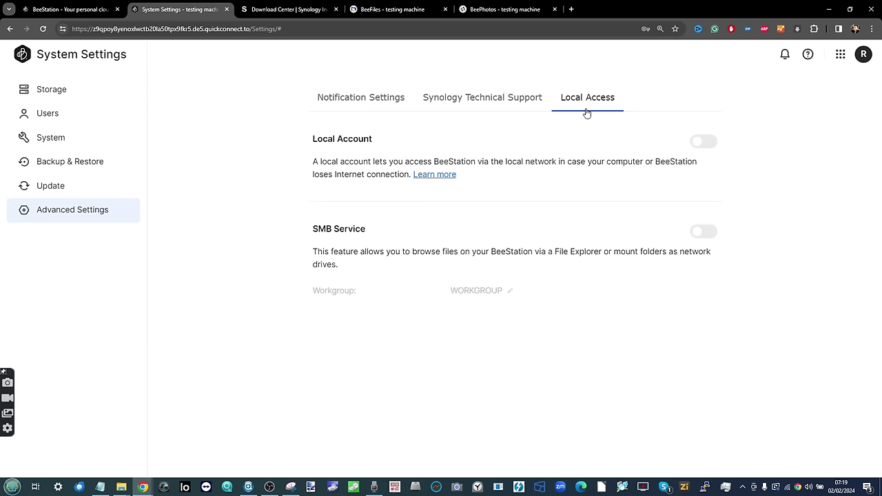
key(ctrl+plus)
key(ctrl+plus)
key(ctrl+plus)
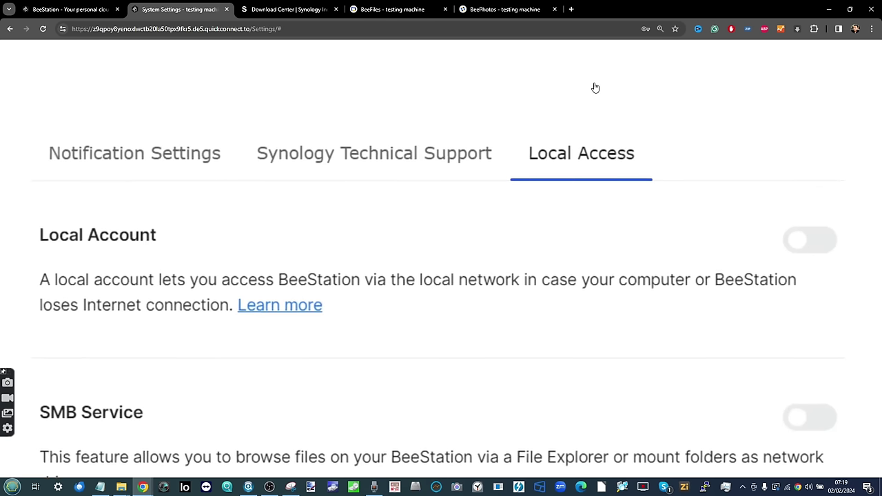
key(ctrl+minus)
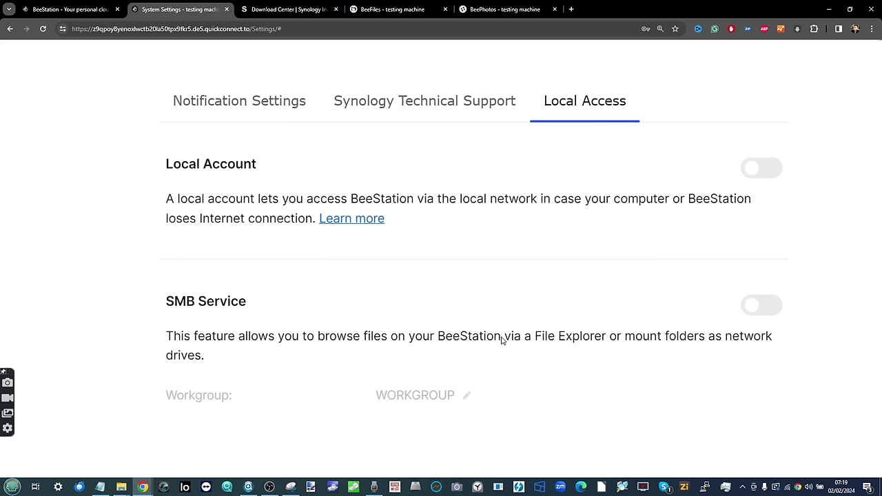
click(742, 487)
click(735, 468)
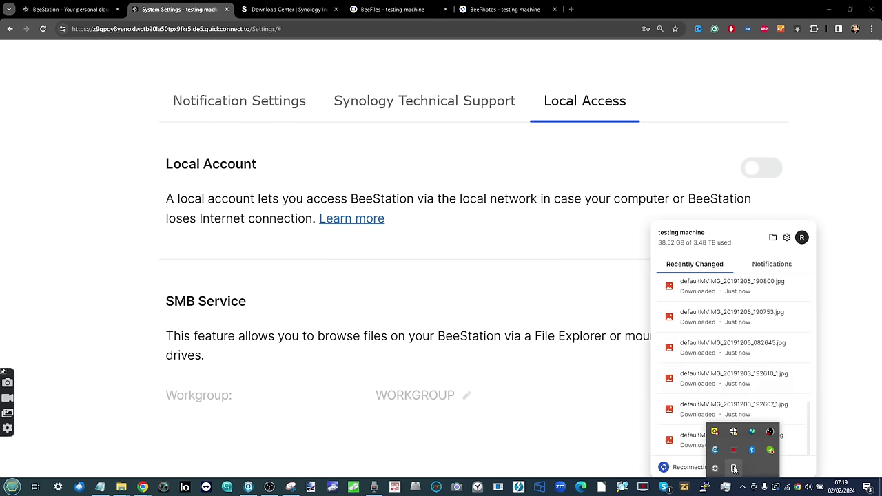
click(787, 238)
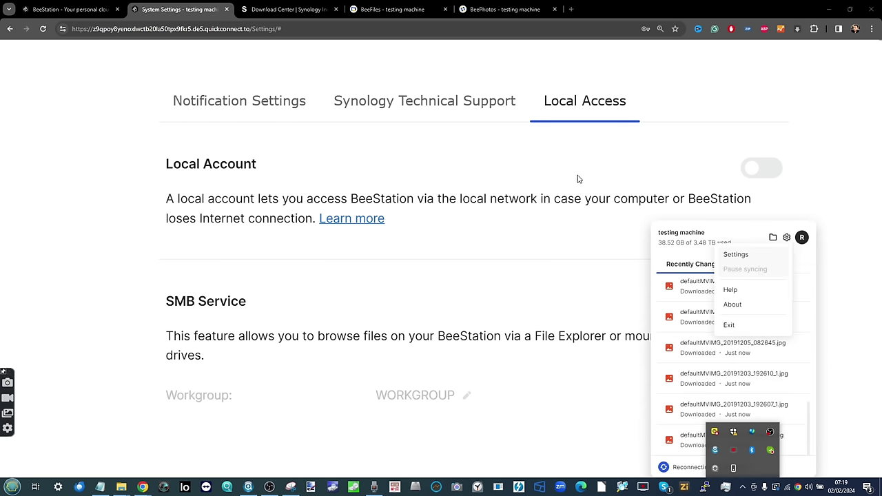
click(746, 257)
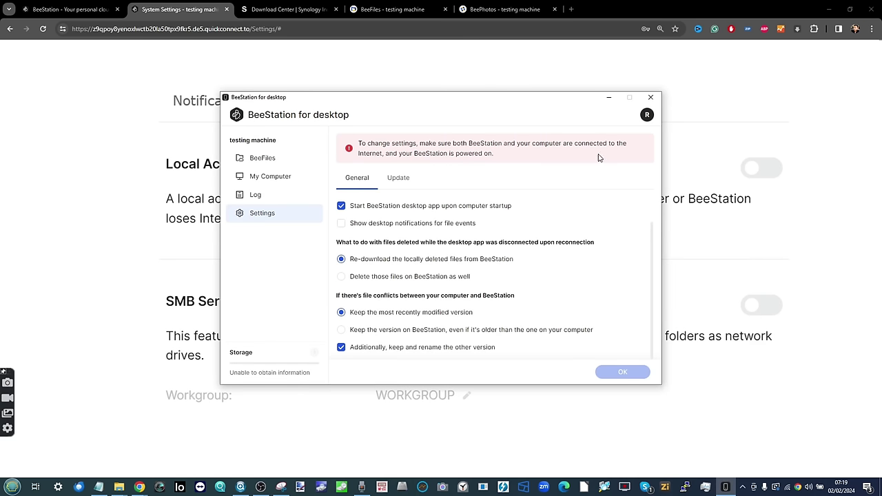
click(655, 99)
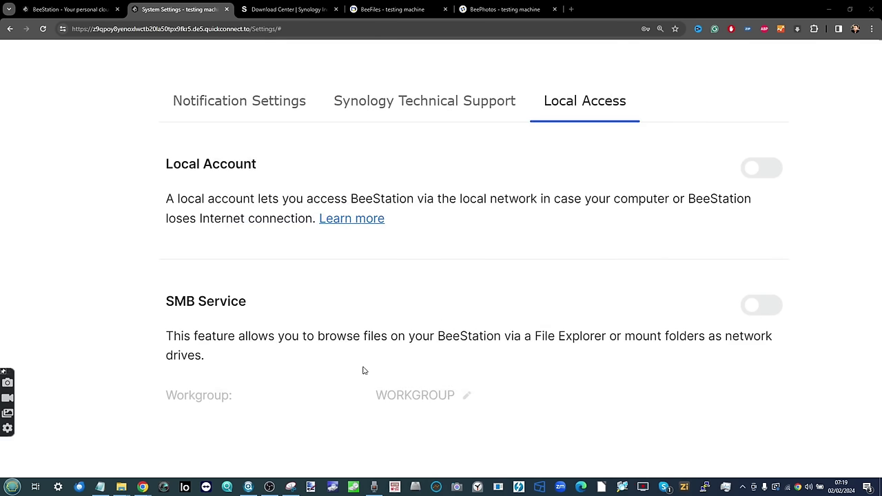
mouse_move(121, 487)
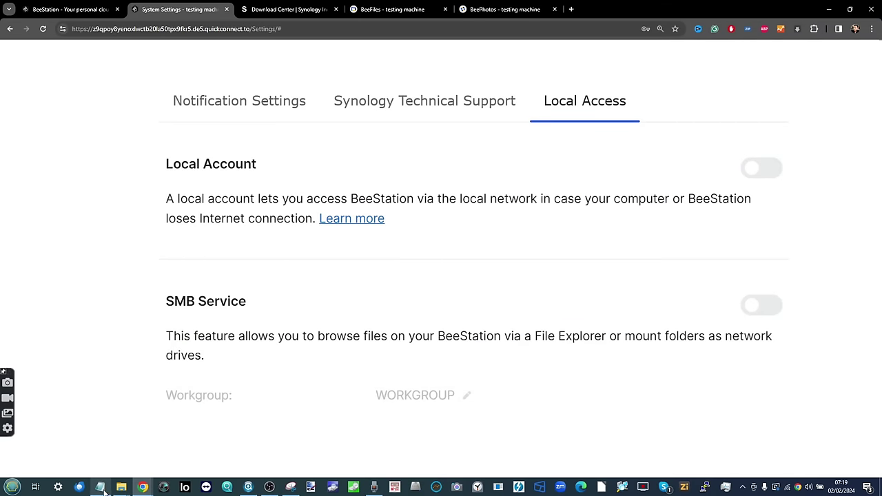
Bring the BeeStation Explorer window forward and centre it on screen.
click(330, 447)
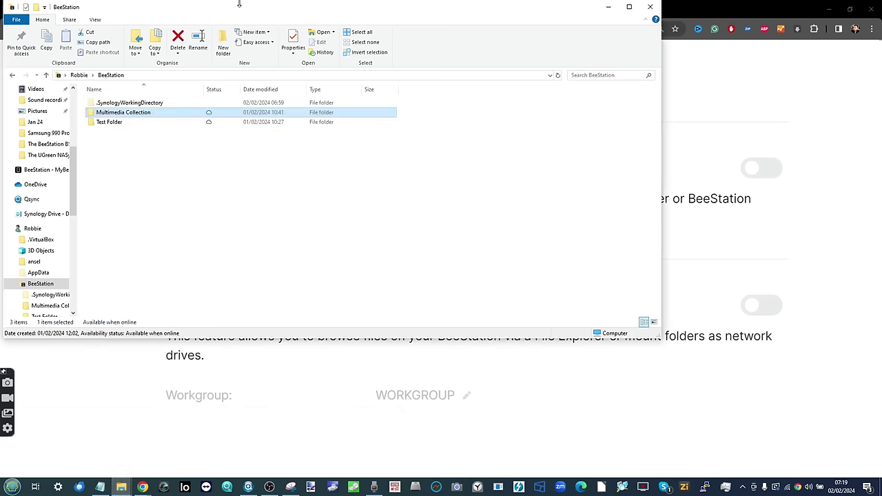
drag(240, 11, 366, 88)
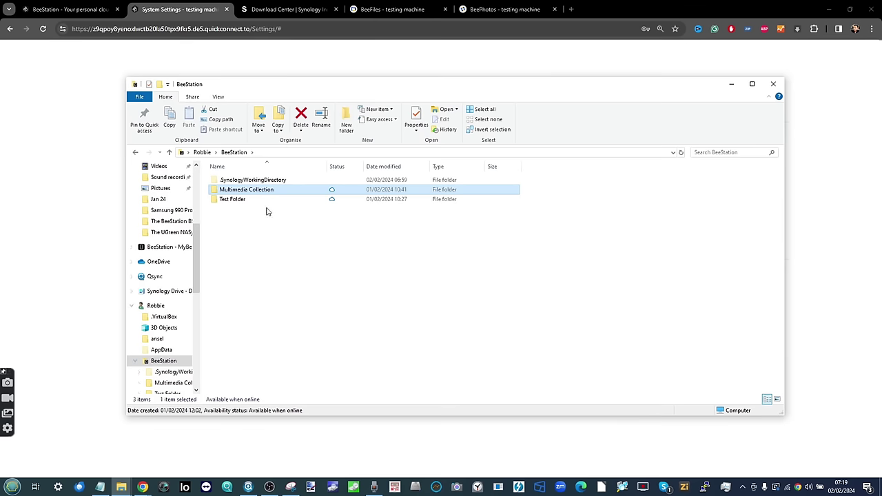
click(75, 140)
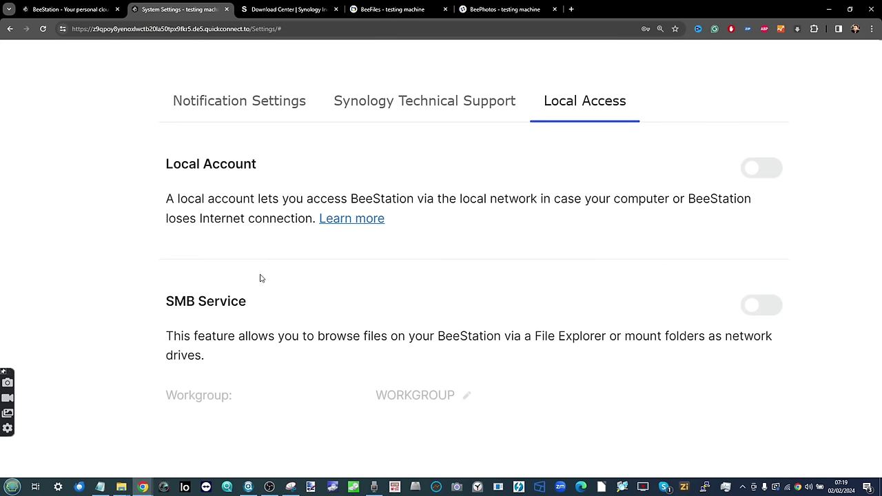
mouse_move(122, 487)
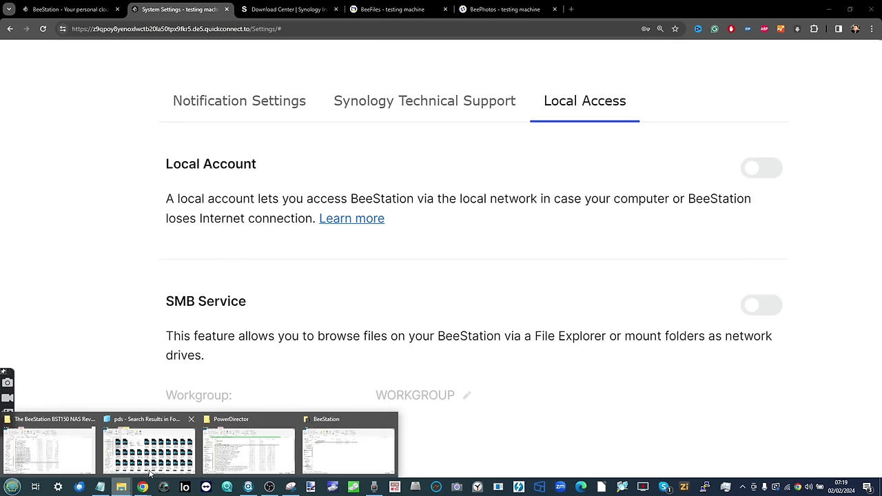
click(358, 449)
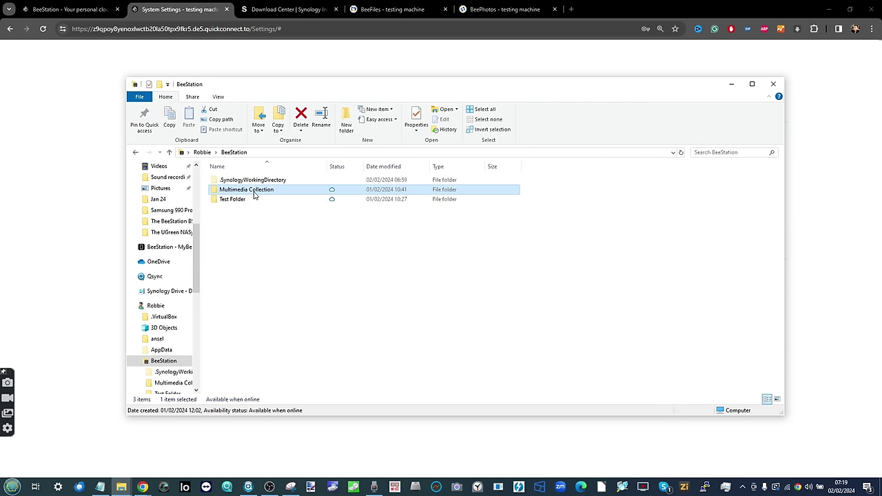
Open Multimedia Collection's Properties and highlight its 0 bytes size on disk.
right_click(267, 192)
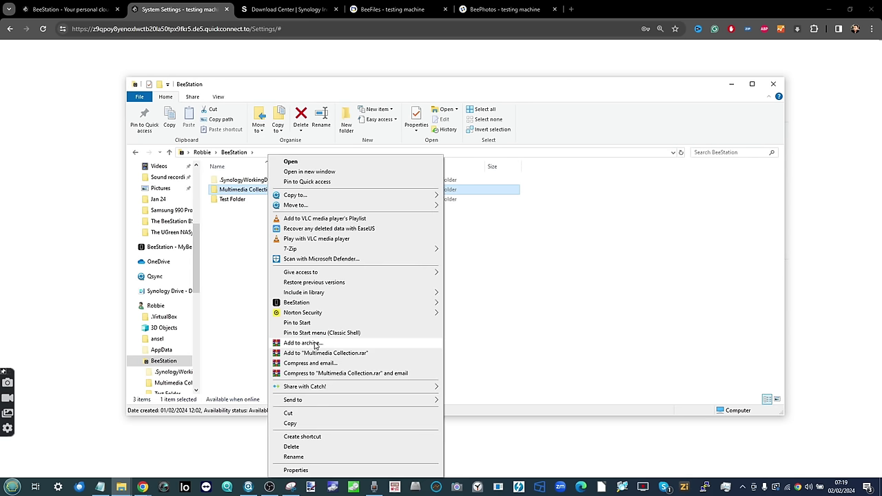
click(295, 470)
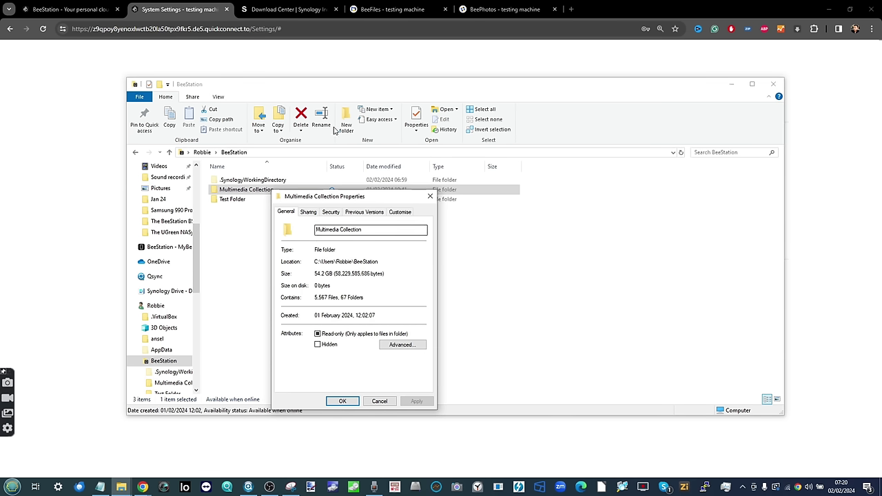
drag(336, 284, 316, 283)
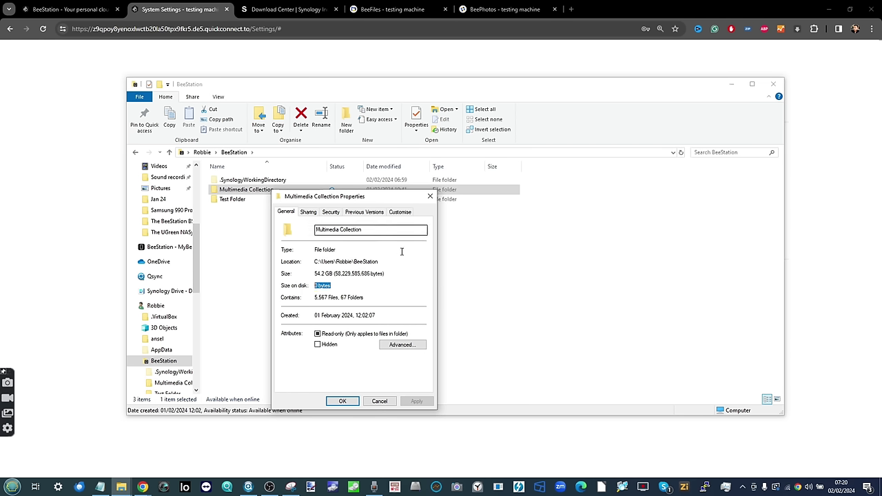
Open Multimedia Collection > Photos and free up space for the Christmas 2019 folder.
click(430, 198)
double_click(281, 189)
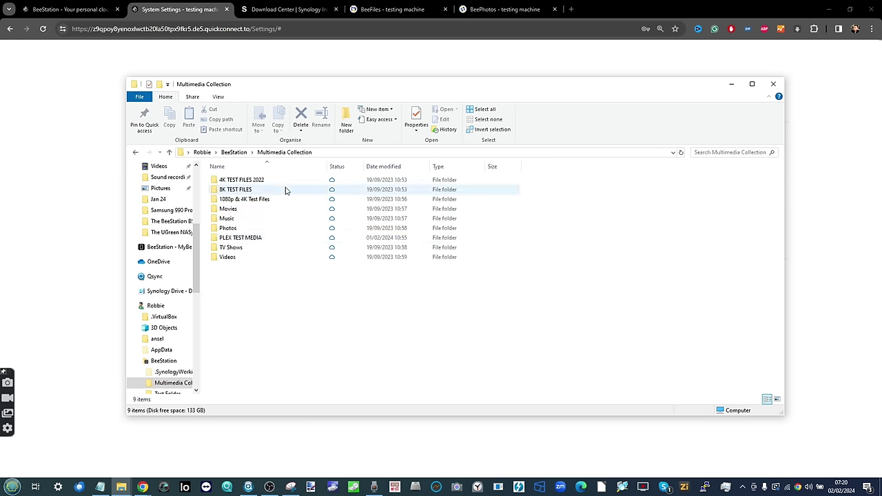
double_click(239, 231)
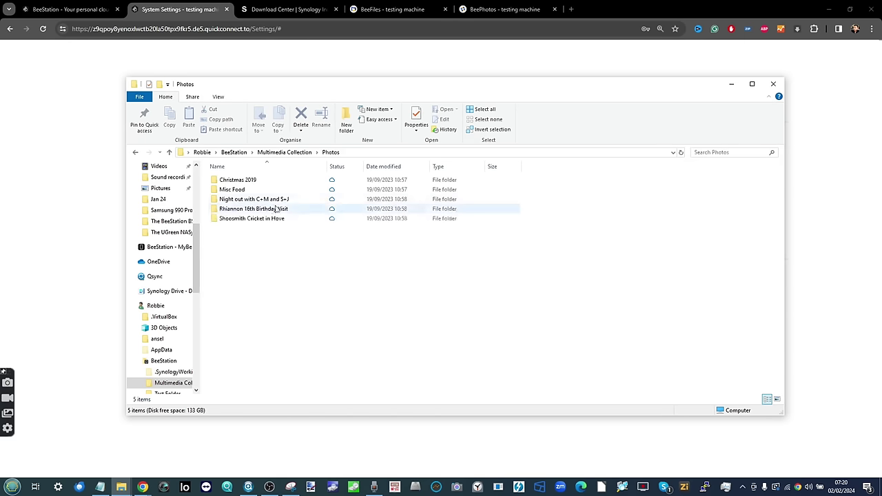
click(253, 182)
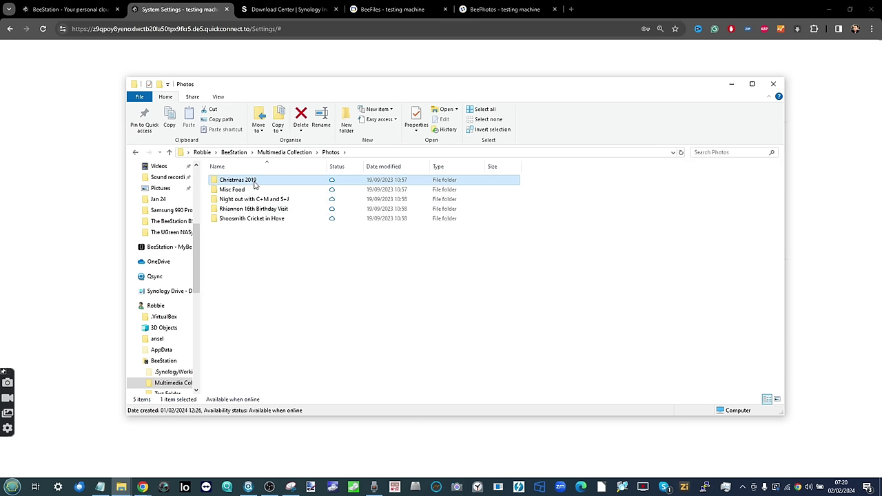
right_click(255, 183)
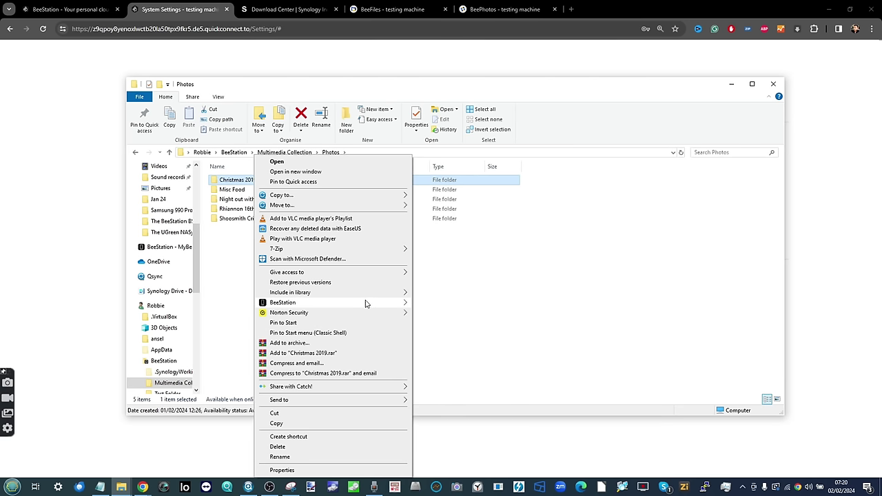
mouse_move(364, 303)
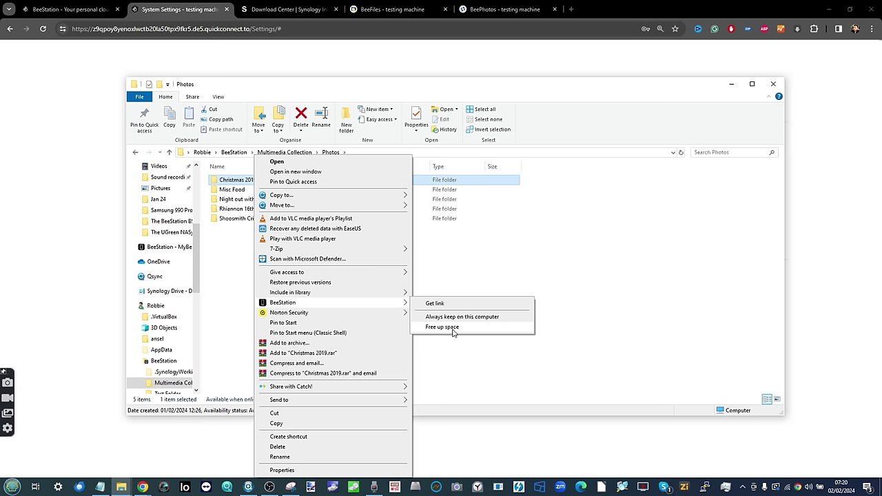
click(451, 329)
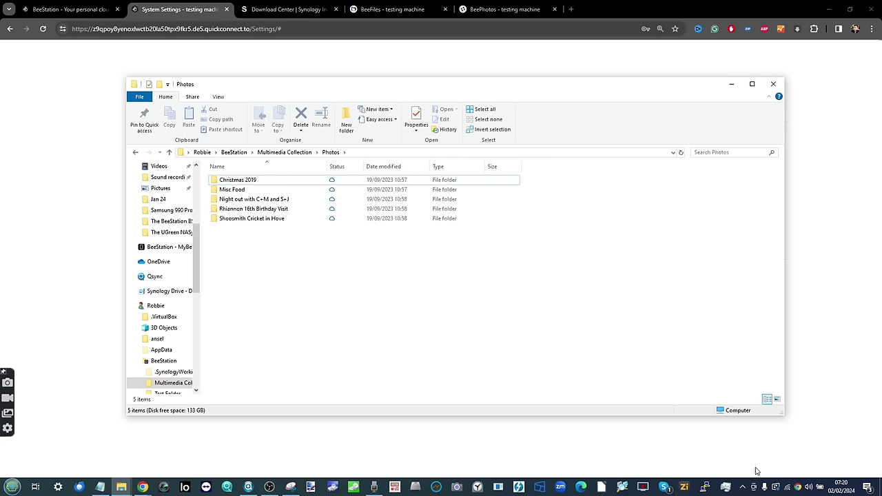
click(742, 487)
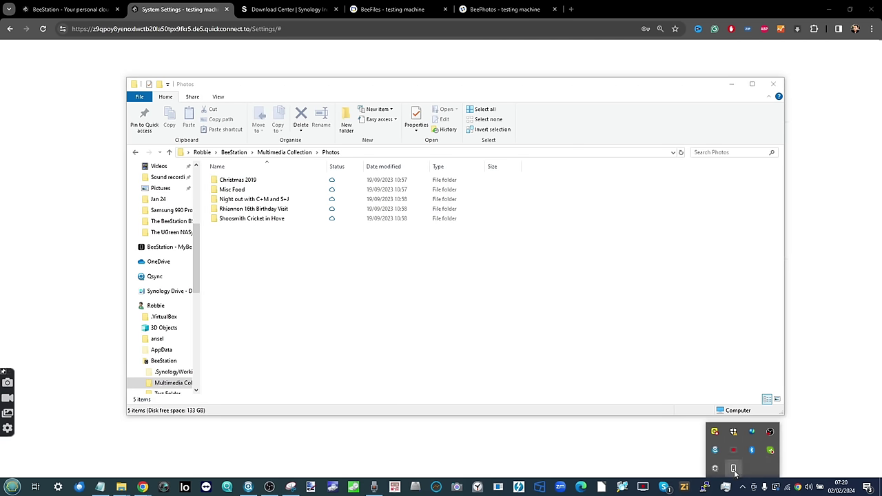
click(733, 469)
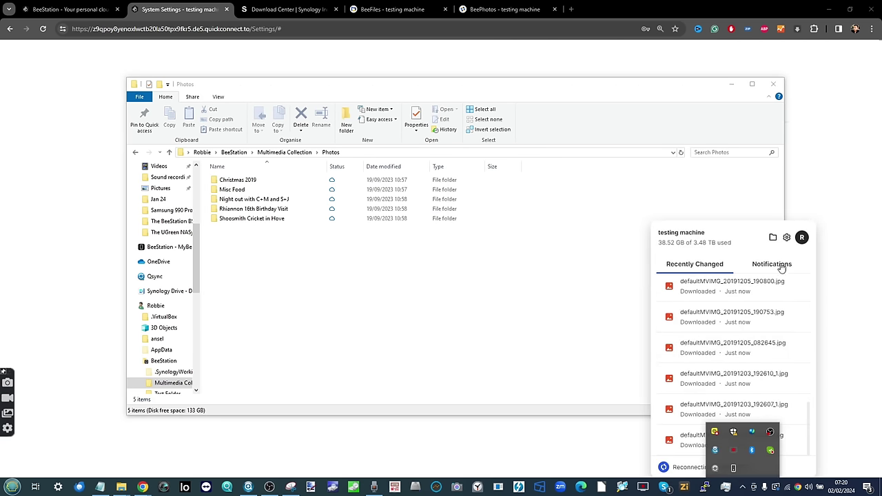
click(786, 237)
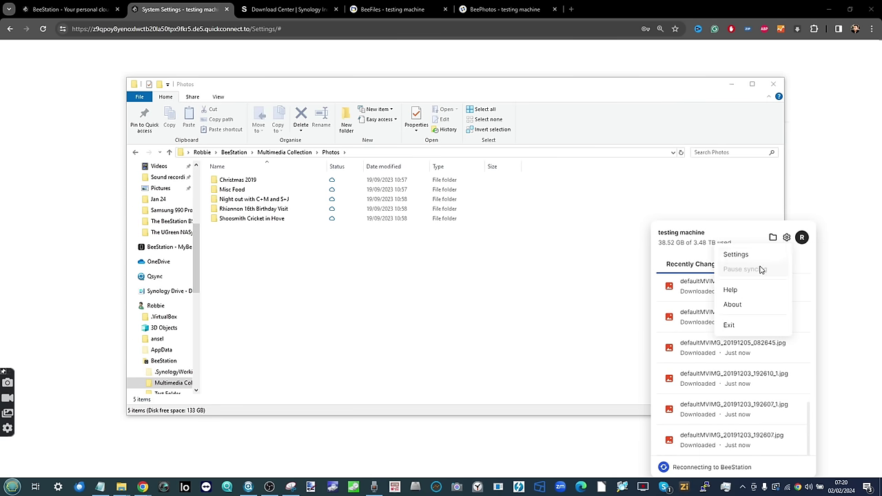
click(736, 254)
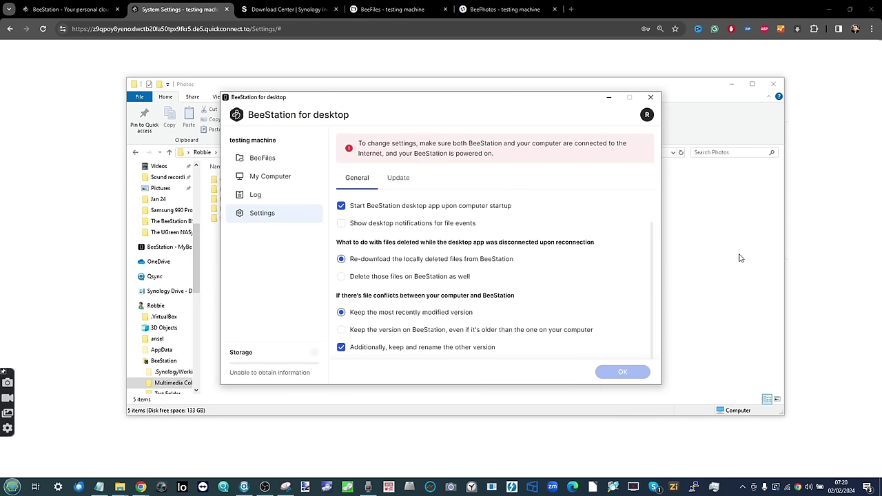
click(264, 162)
click(278, 177)
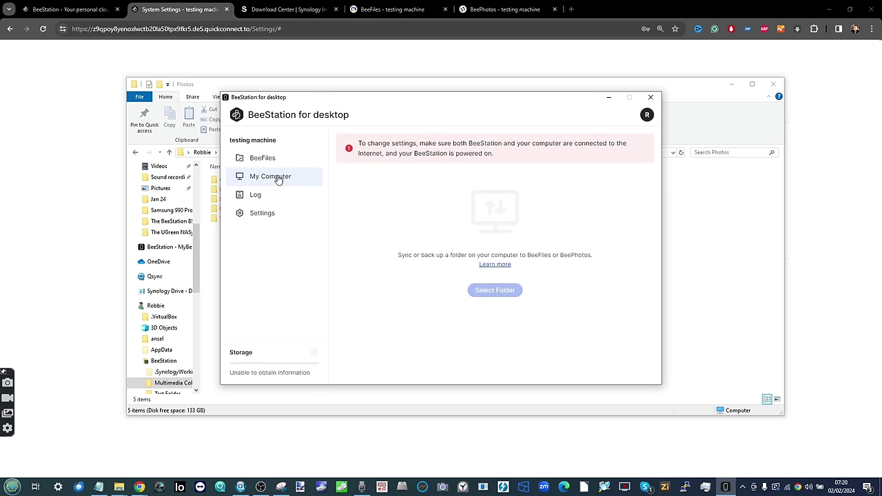
click(270, 195)
click(743, 487)
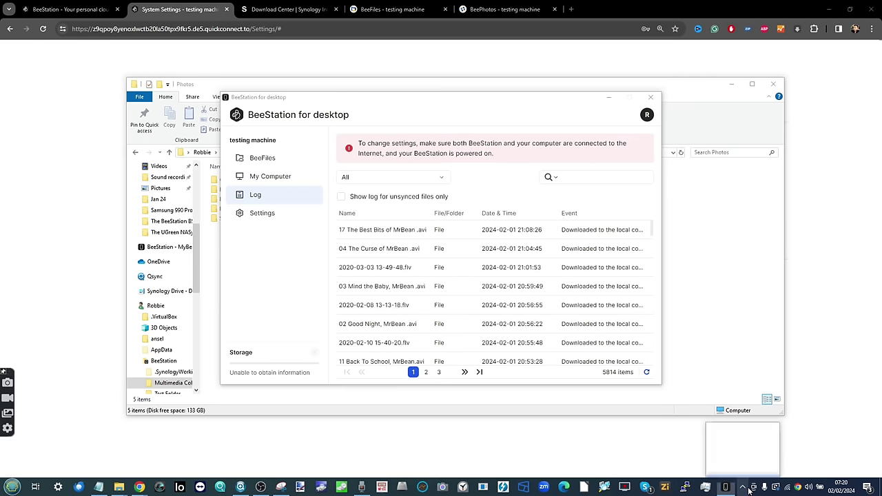
click(303, 179)
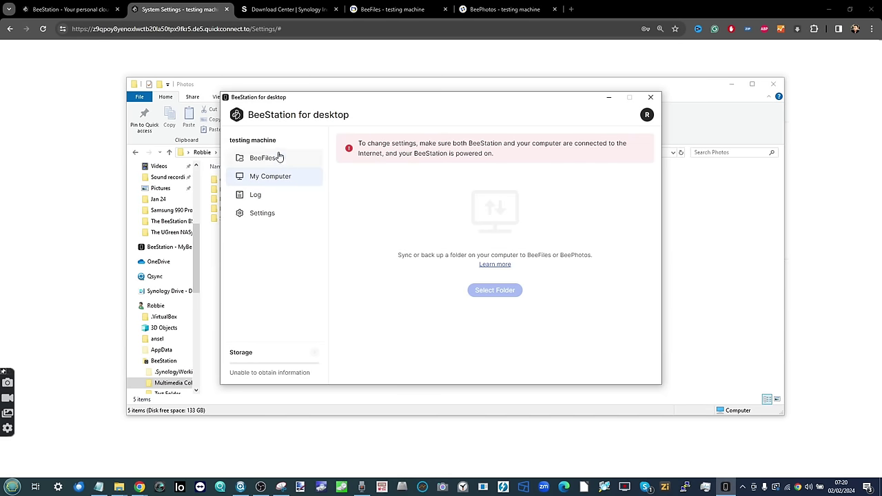
click(279, 158)
click(267, 213)
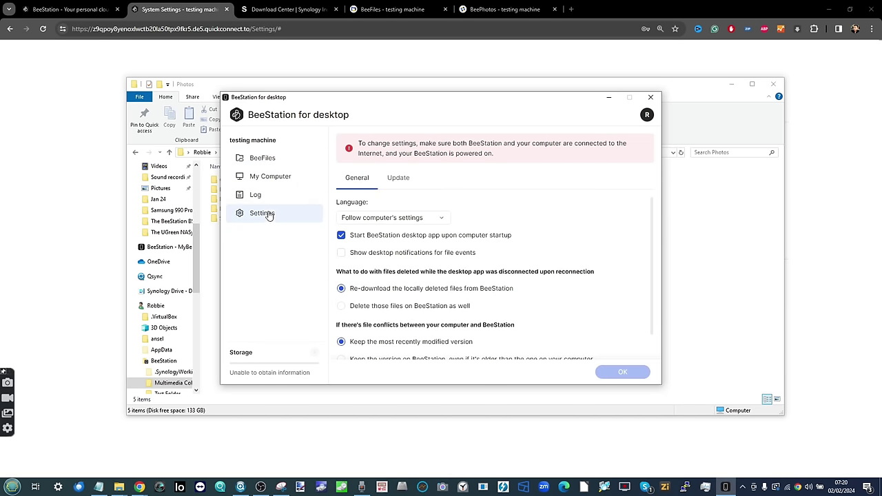
scroll(488, 207, down, 1)
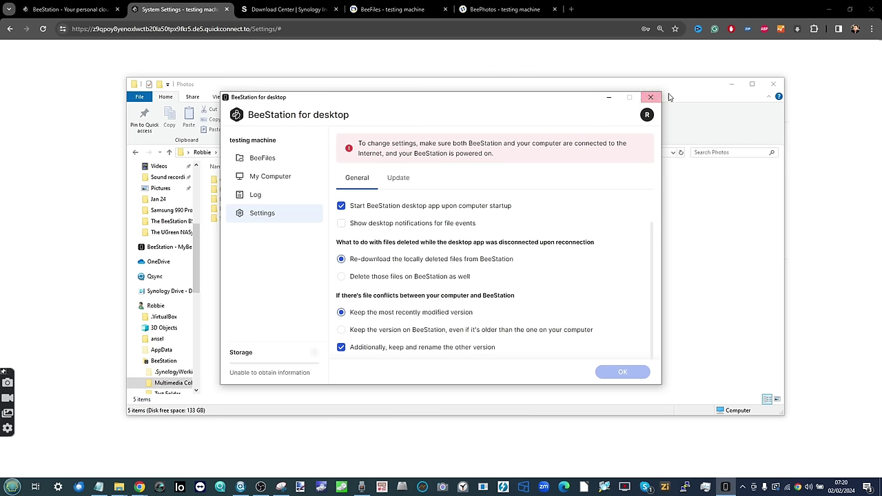
click(648, 99)
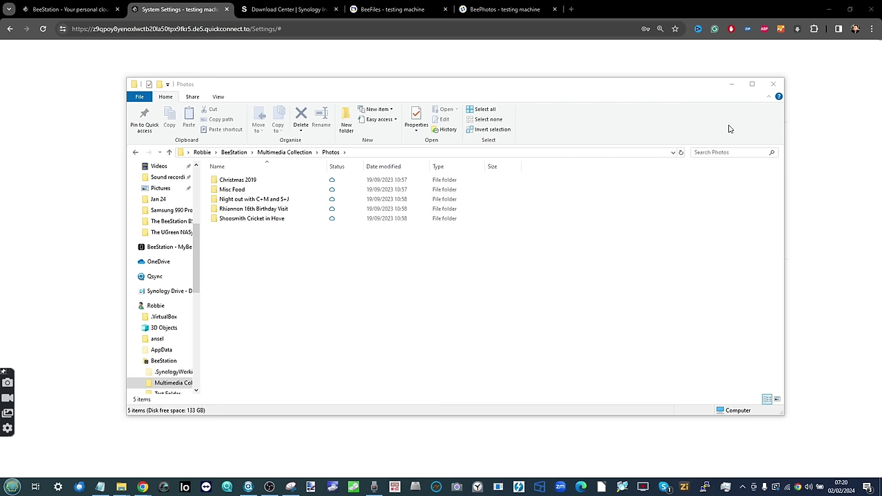
Minimize File Explorer and search Google for 'speed test' in a new tab.
click(732, 85)
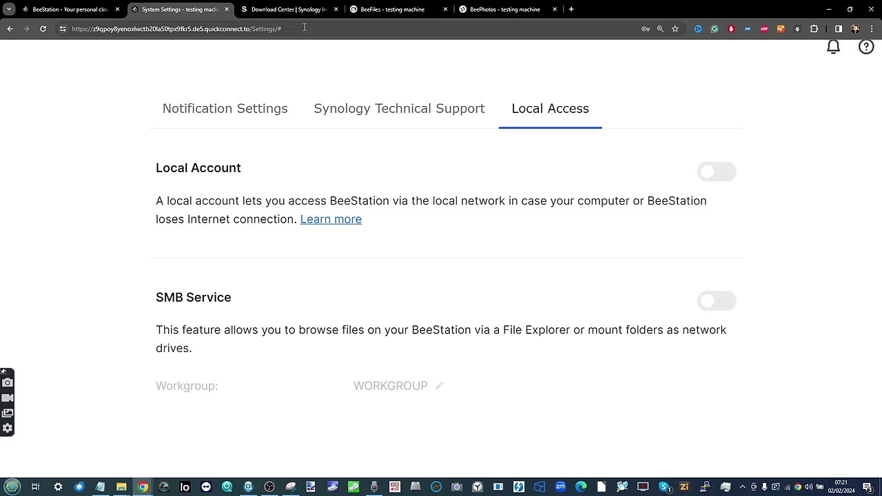
click(571, 12)
text(spe)
key(BackSpace)
text(p)
key(BackSpace)
text(eed test)
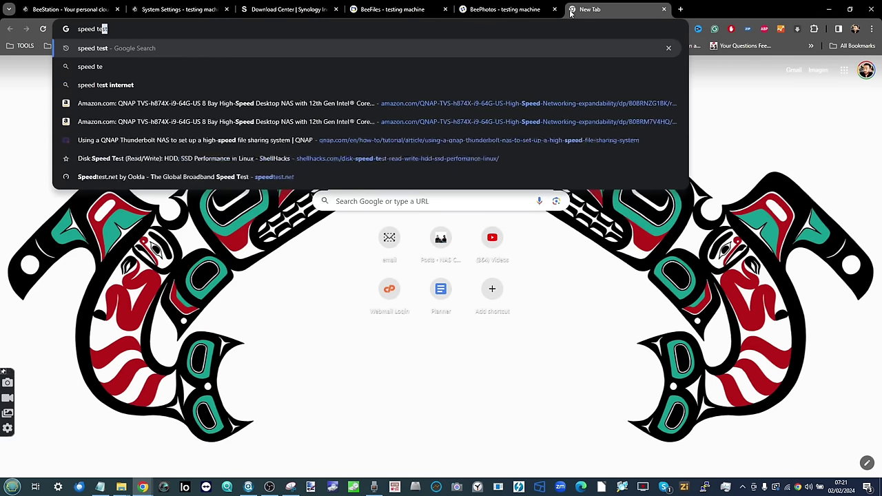
key(Return)
Run the internet speed test, close the results, and return to the System Settings tab.
click(279, 196)
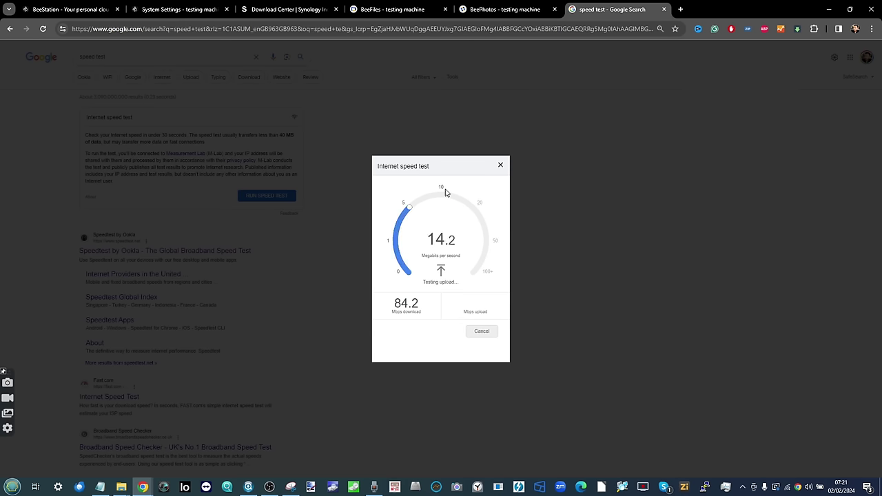
click(501, 165)
click(187, 9)
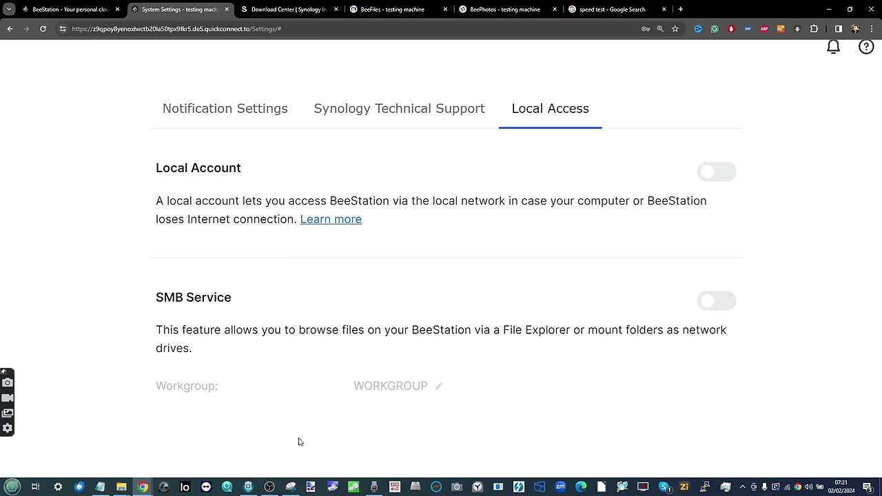
View the DS1621xs listing in Synology Assistant, minimize it, and refresh BeeStation's Storage settings page.
click(248, 487)
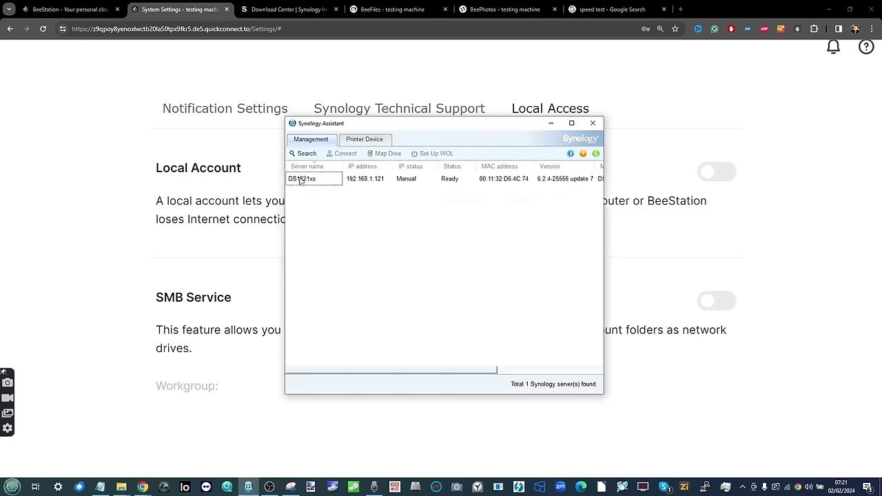
drag(345, 124, 326, 120)
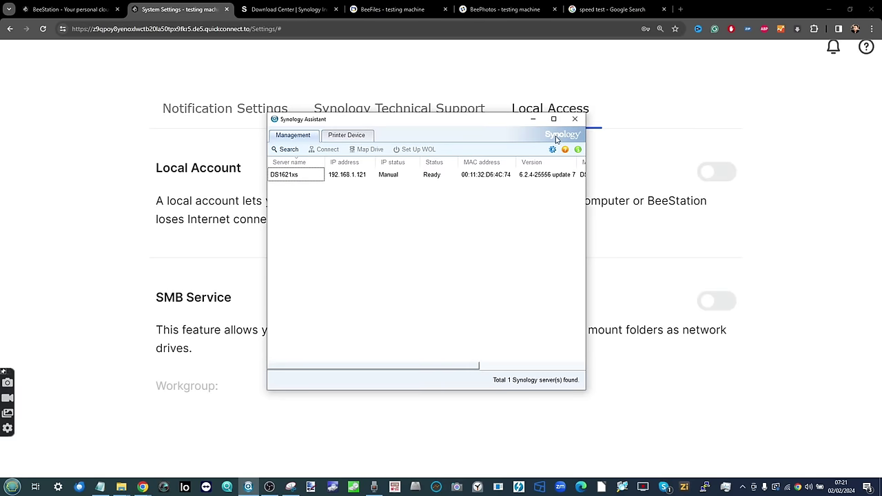
click(533, 119)
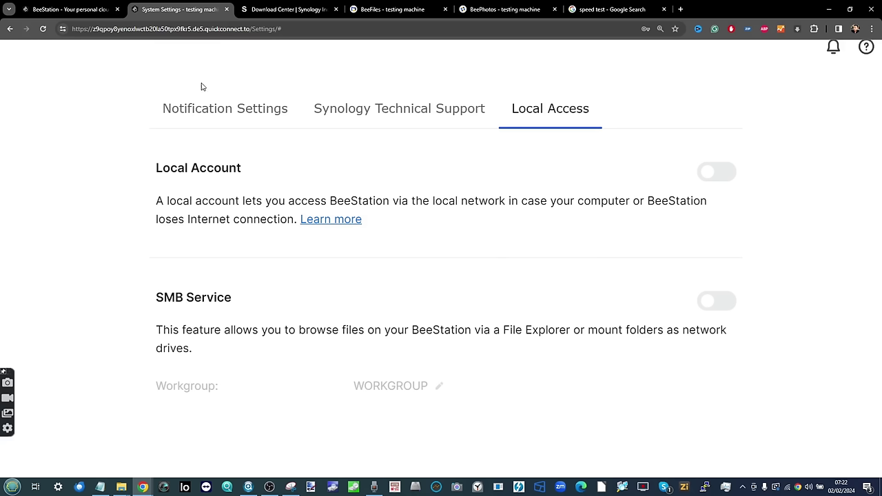
key(F5)
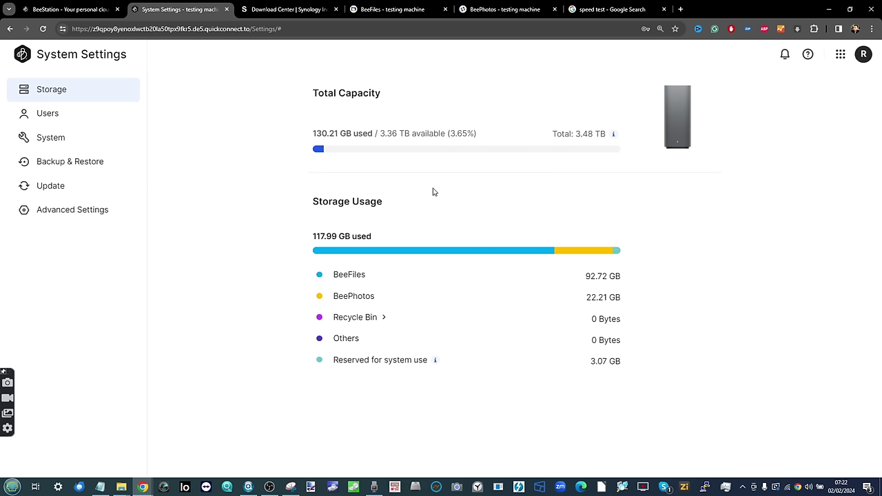